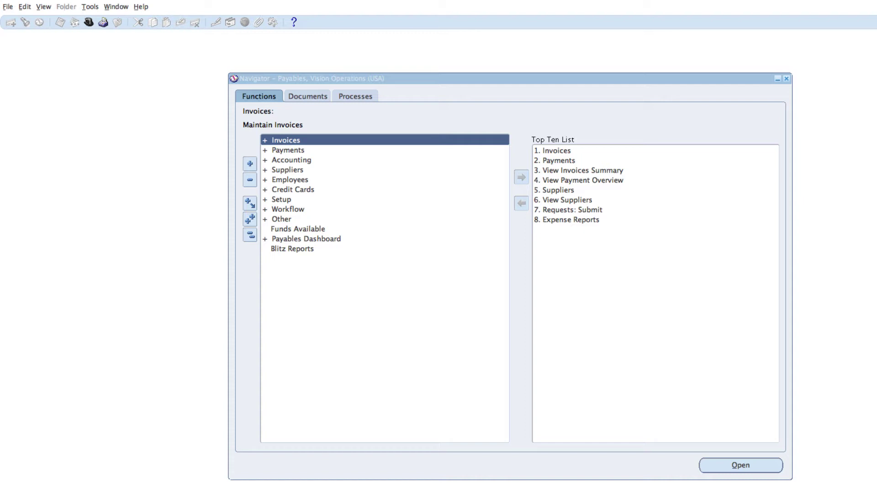
- Query invoice batches with %EYE% to retrieve batch EYE-BATCH-001 dated 17-DEC-2016
double_click(293, 141)
double_click(291, 152)
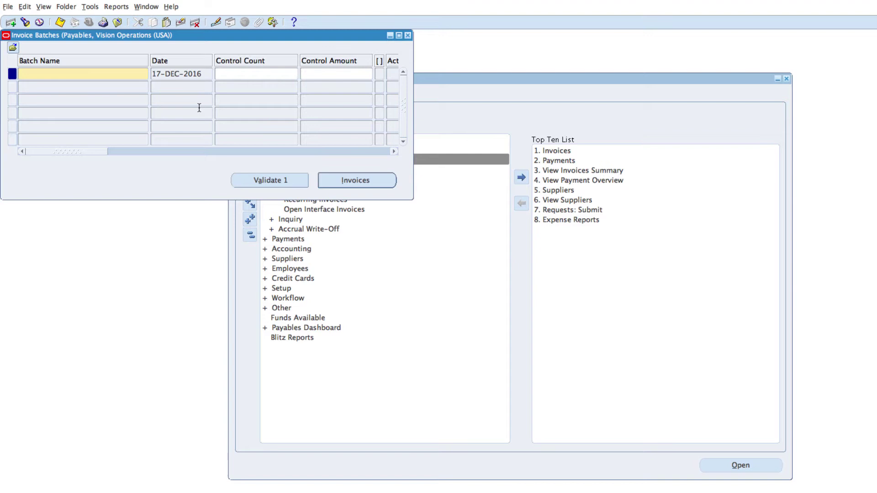
key(F11)
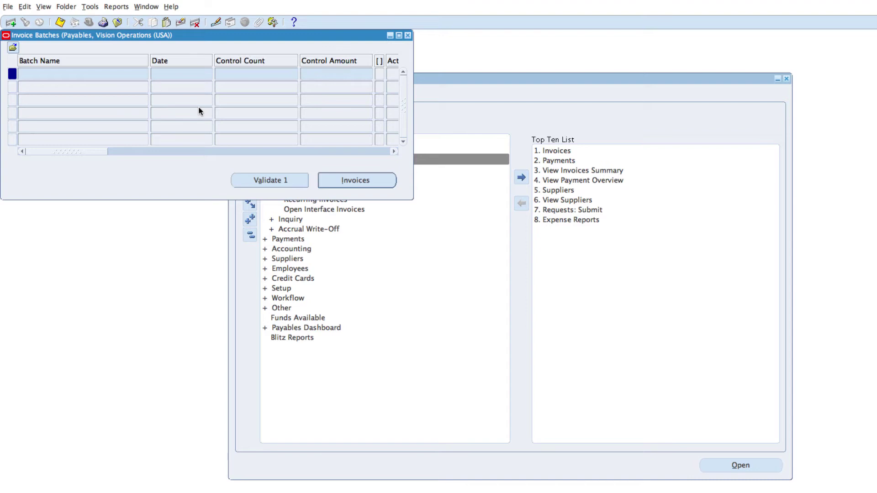
text(%EYES)
key(BackSpace)
text(%)
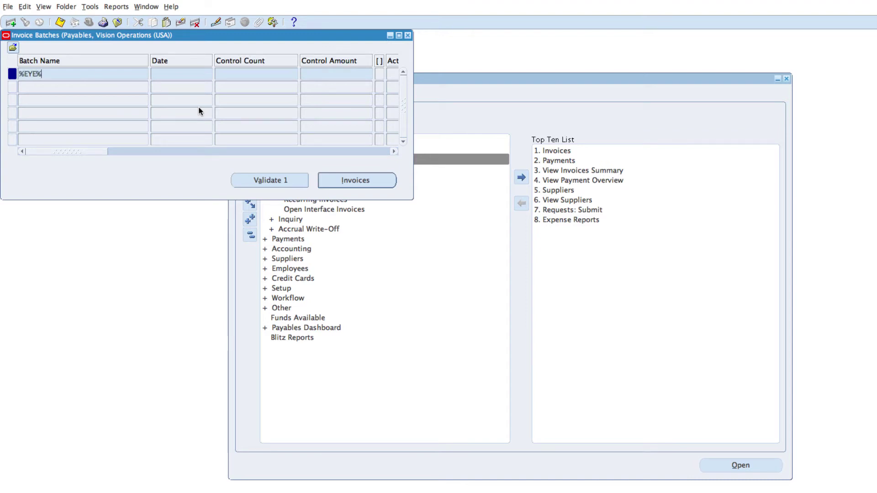
key(ctrl+F11)
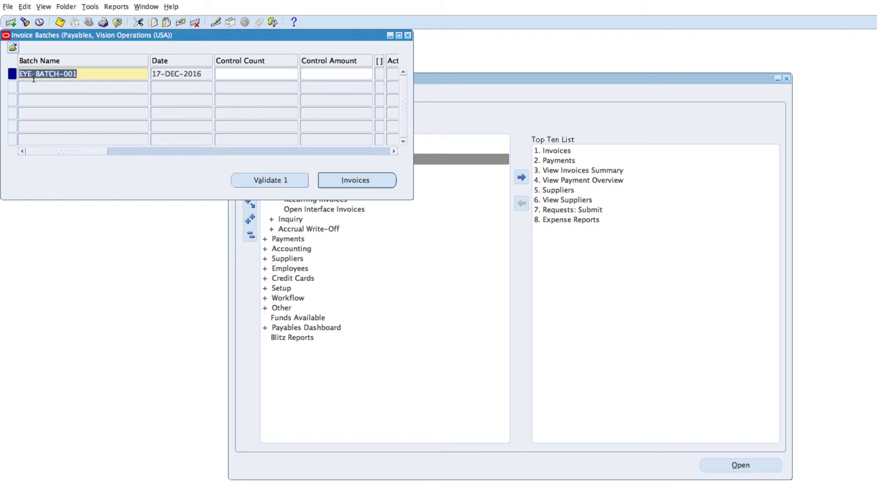
- Open EYE-BATCH-001's invoices, set the new invoice type to Credit Memo and dismiss the terms note
click(353, 185)
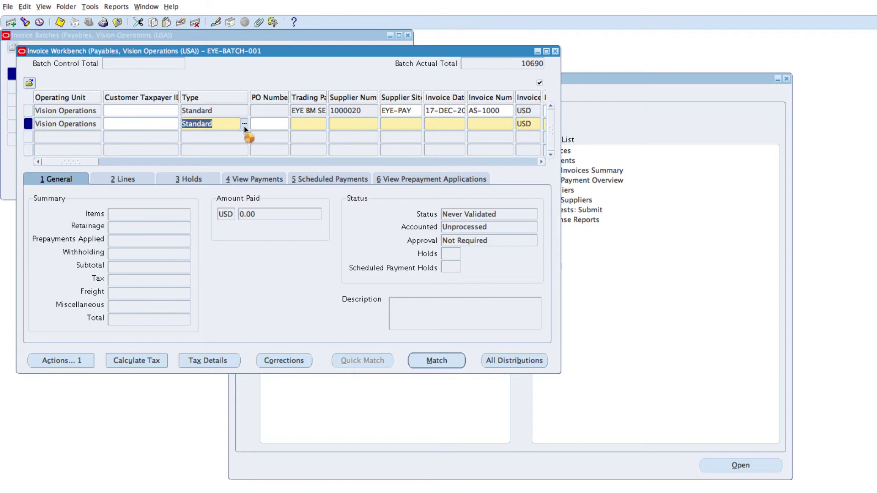
click(244, 123)
click(200, 196)
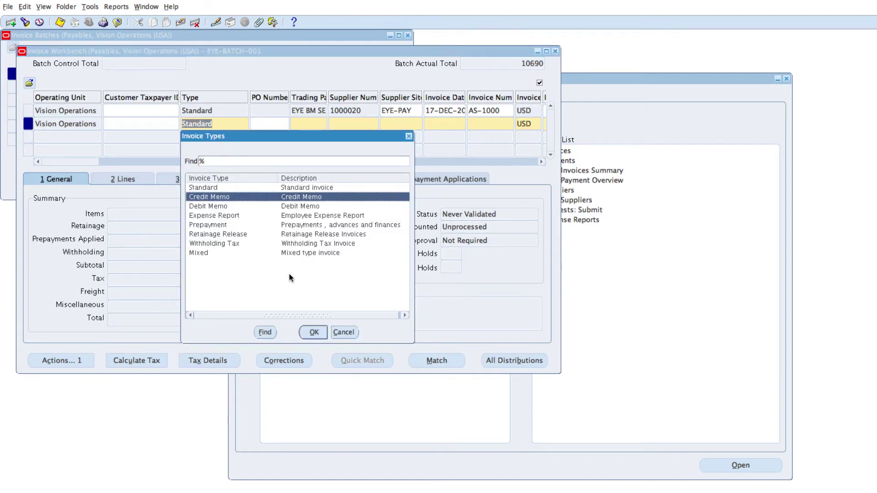
click(319, 331)
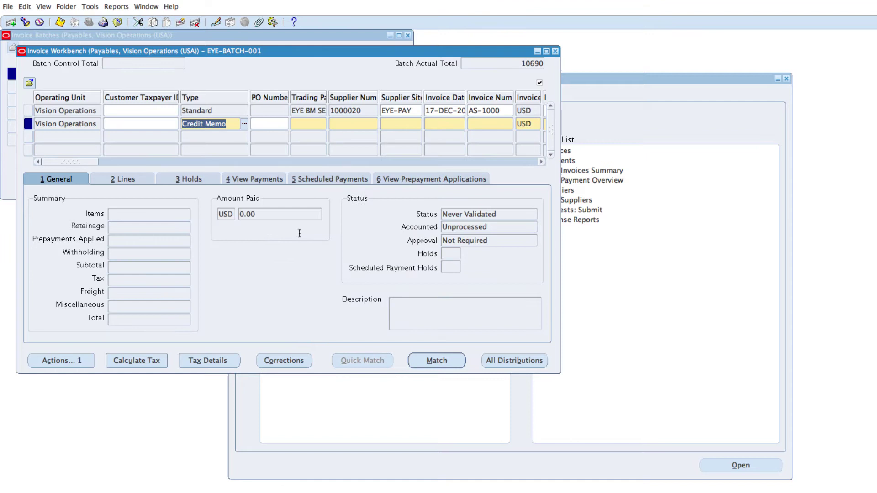
click(306, 122)
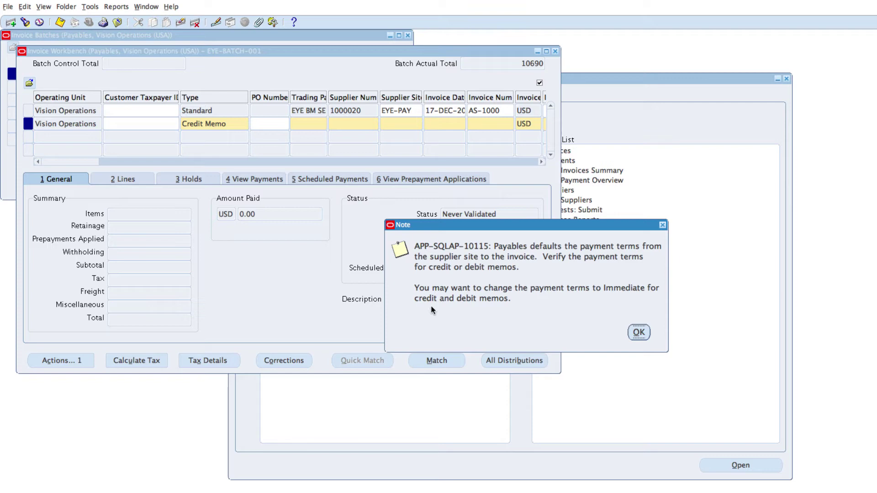
click(638, 333)
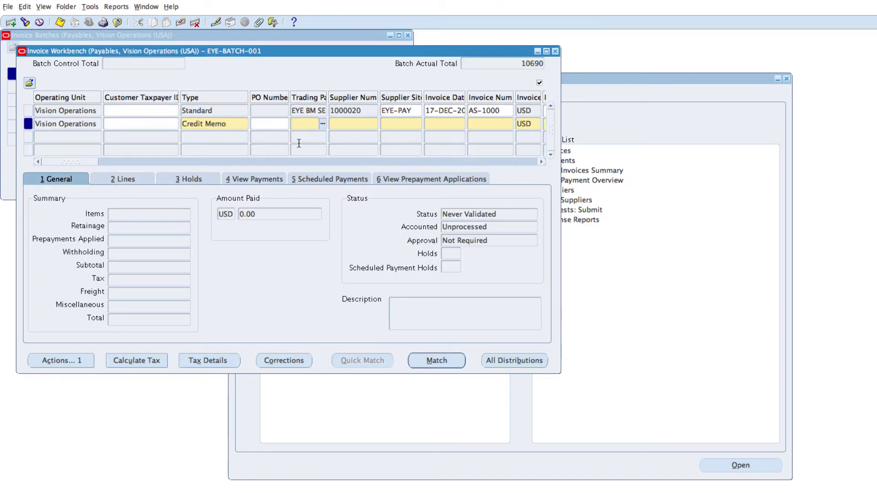
- Copy trading partner 1000020, site EYE-PAY and the invoice date from the invoice above
key(shift+F5)
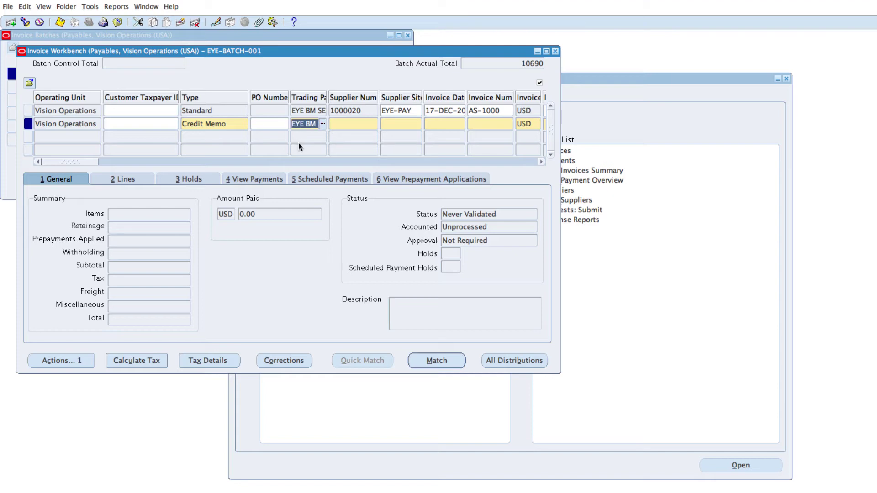
key(Tab)
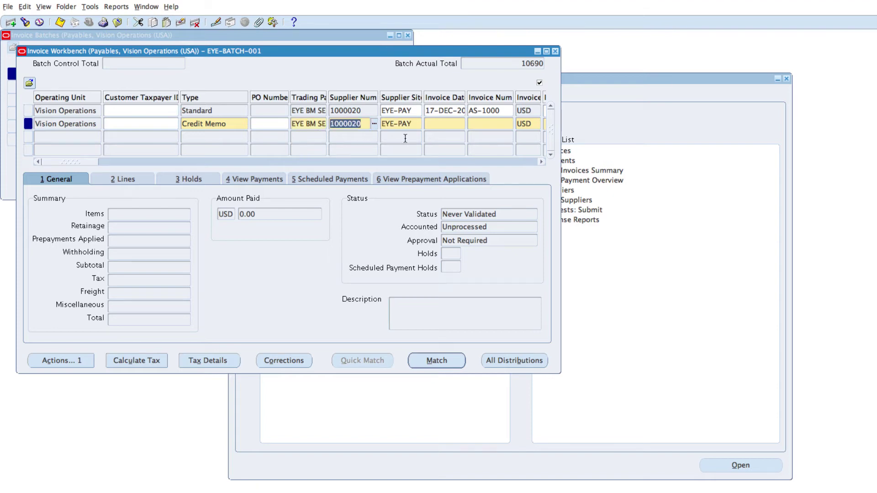
key(Tab)
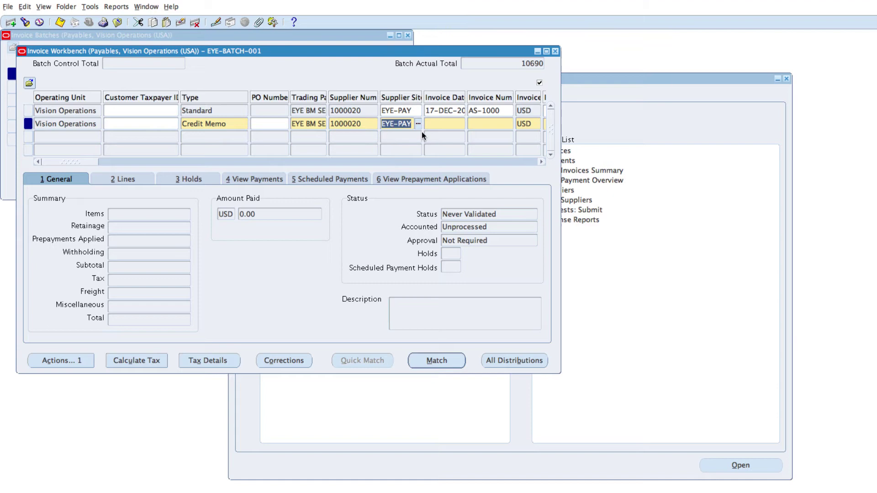
key(Tab)
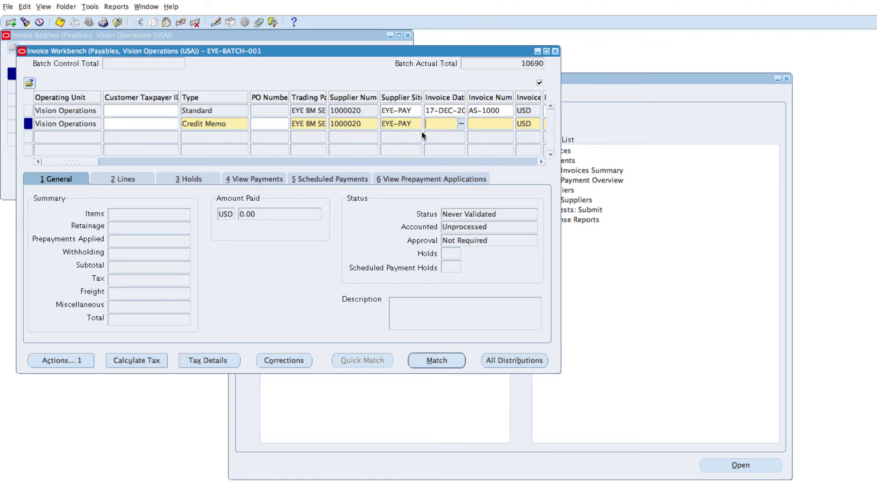
key(Tab)
- Enter invoice number AS-CM-1000 and invoice amount -1,069.00
text(AS-CM-1000)
key(Tab)
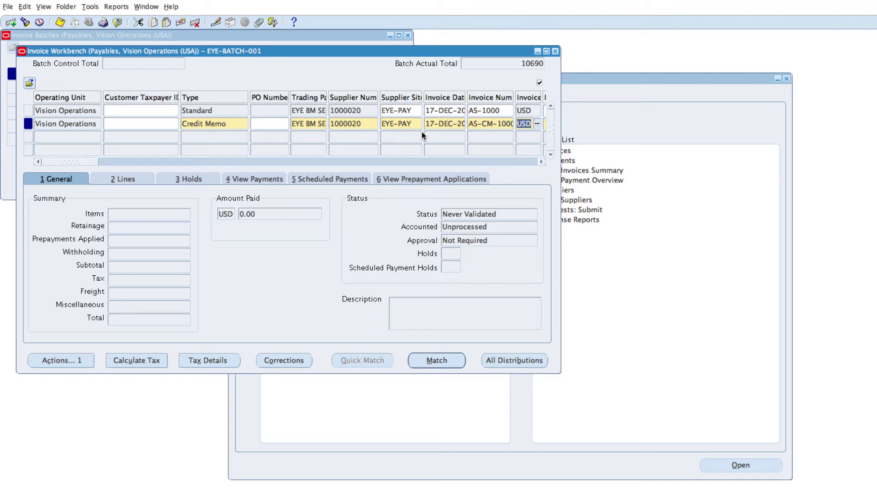
key(Tab)
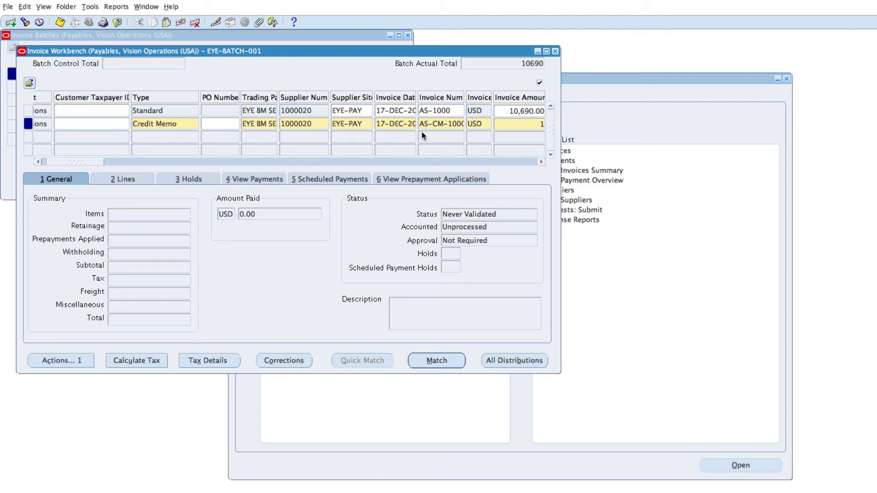
key(BackSpace)
text(-1069)
key(Tab)
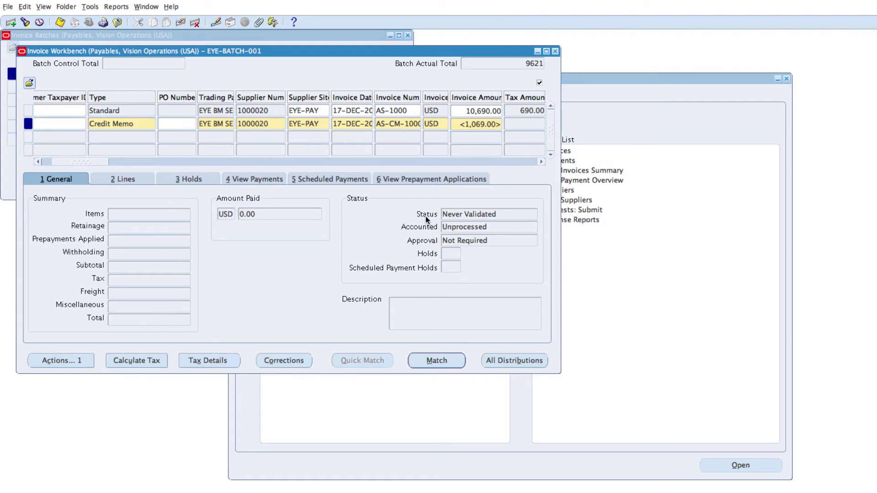
- Describe the credit memo as 'Utility Refund' with Immediate terms and show its invoice lines
key(Tab)
key(Tab)
key(Tab)
key(Tab)
key(Tab)
key(Tab)
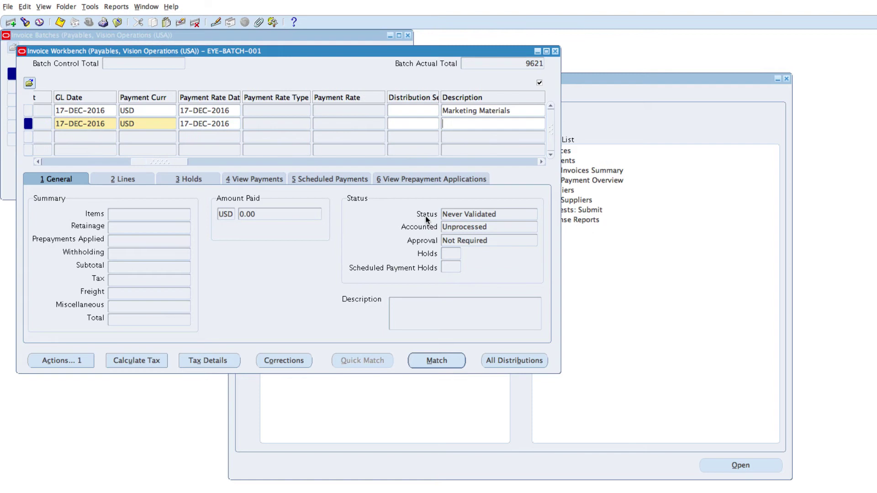
text(Utility Refund)
key(Tab)
key(Tab)
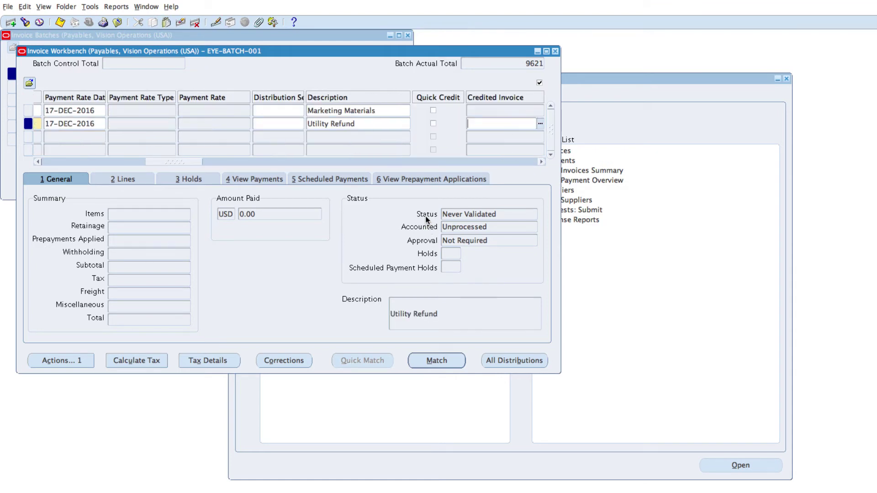
key(Tab)
key(Tab)
key(Tab)
key(Tab)
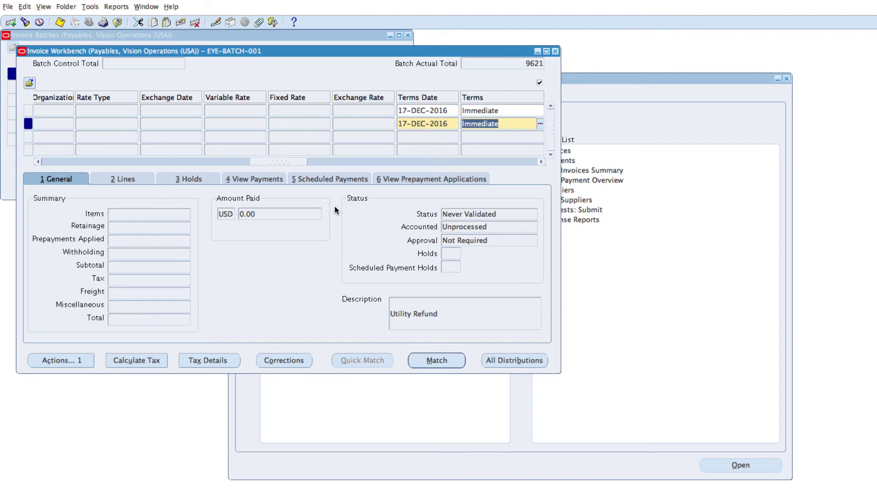
click(120, 180)
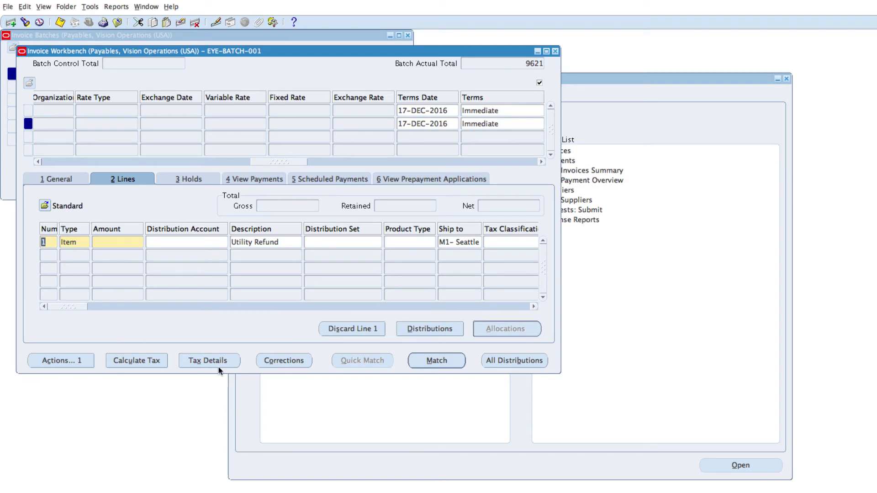
- Give line 1 an amount of -1,000.00, check the payment terms, and reach its Distribution Set field
click(100, 241)
text(-1000)
key(Tab)
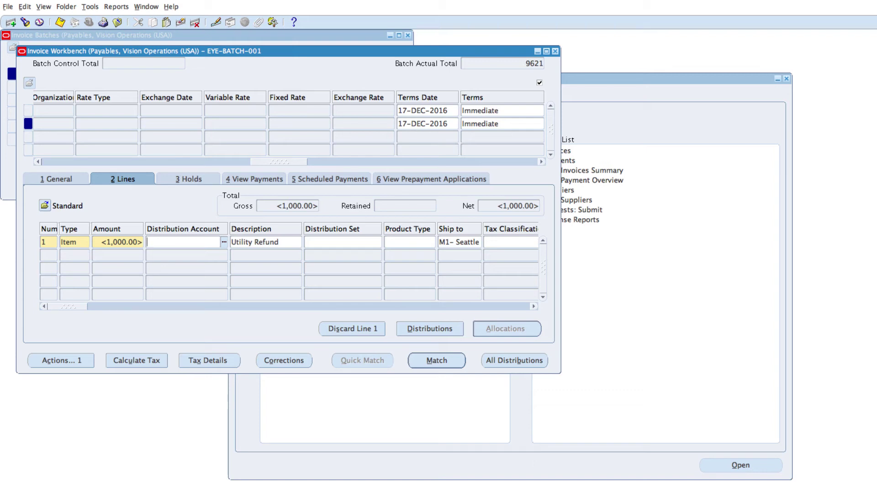
click(484, 124)
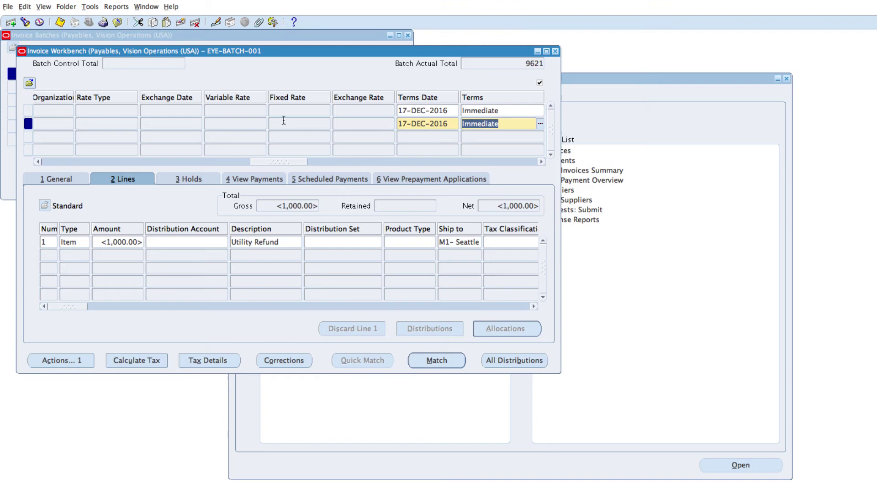
drag(276, 160, 50, 165)
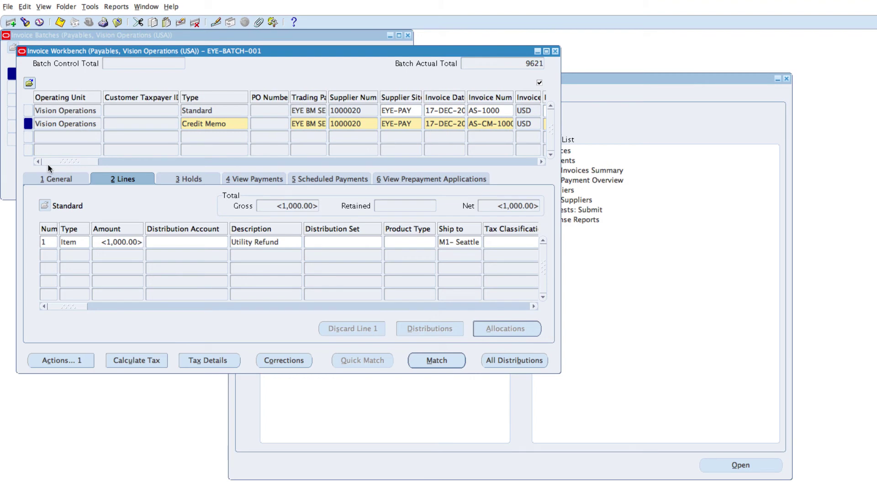
click(327, 245)
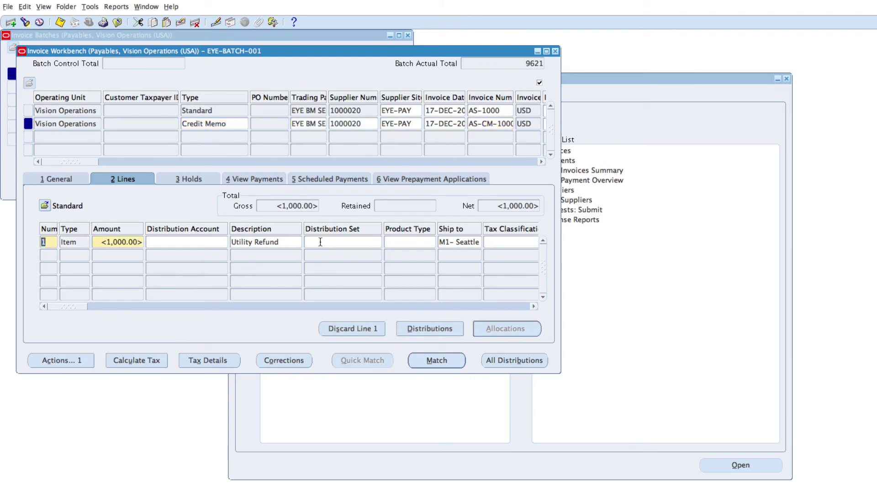
click(327, 243)
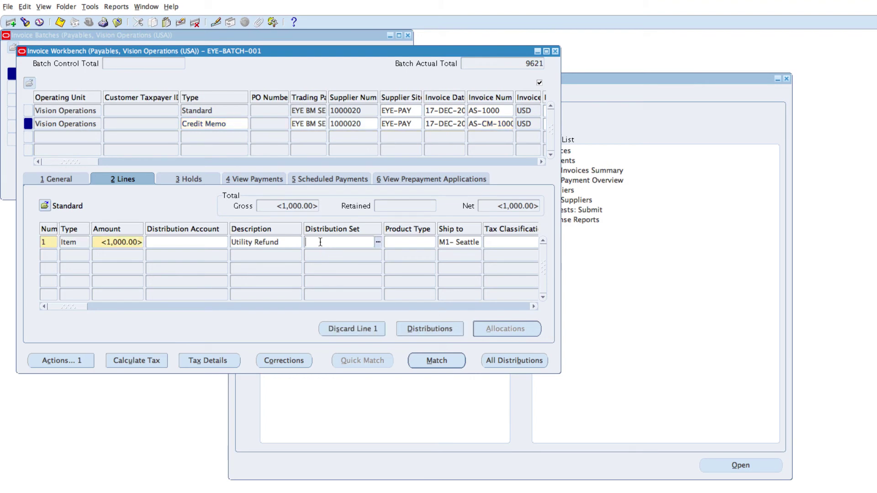
- Filter the distribution sets with uT% and assign Utilities (Full) to line 1
click(378, 243)
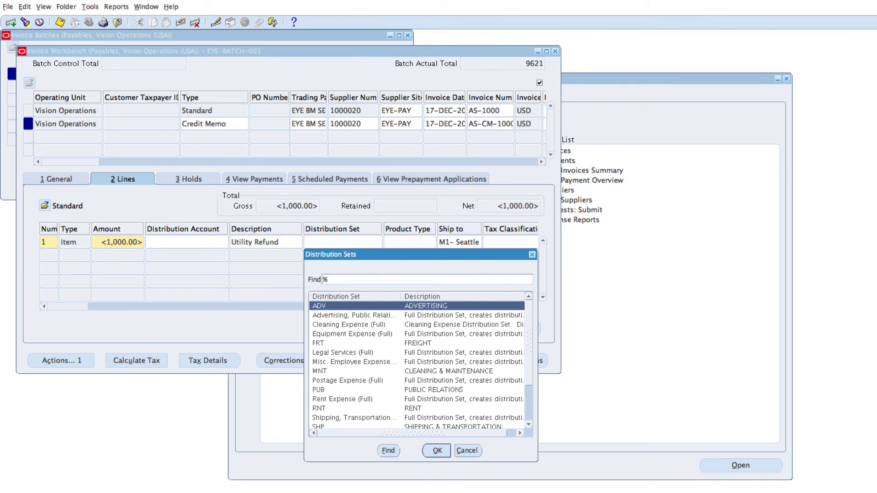
text(uT)
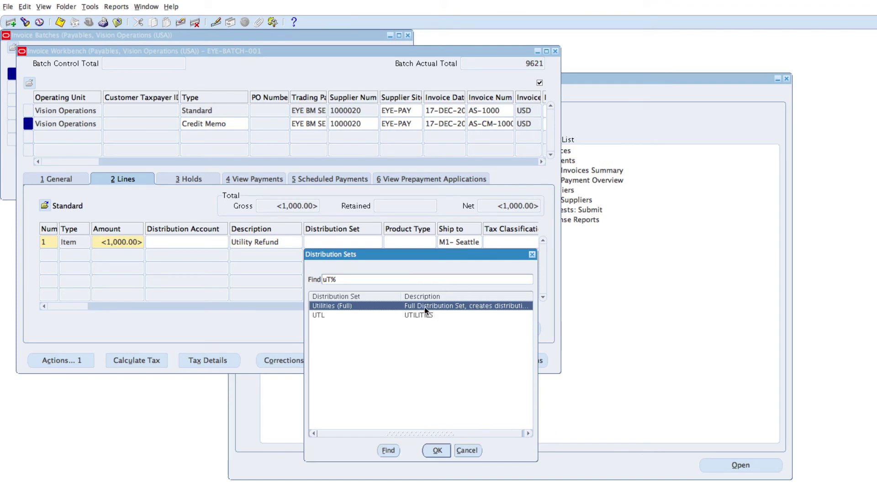
click(437, 451)
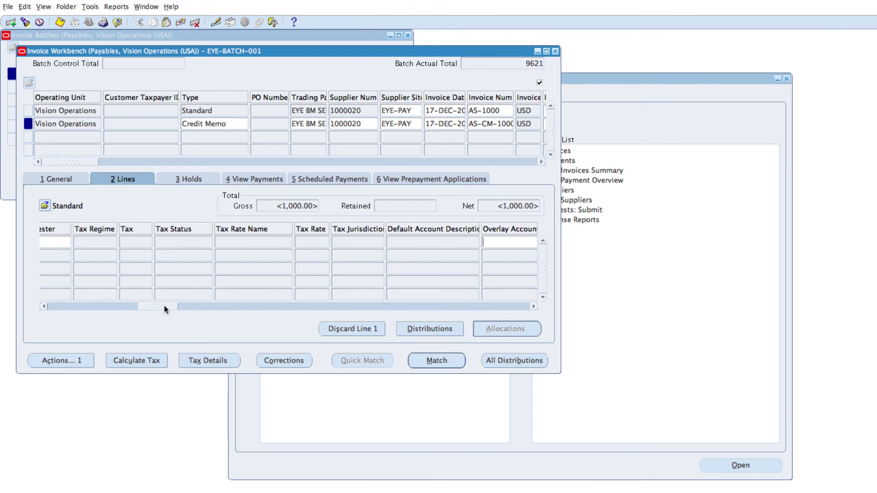
drag(164, 305, 62, 309)
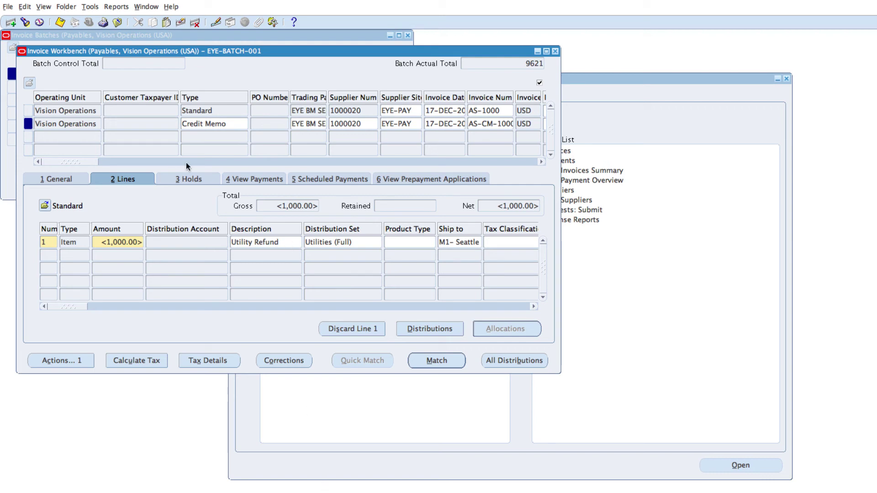
- Save the credit memo and review line 1's <40.00> utility distributions, then close them
click(60, 22)
click(430, 330)
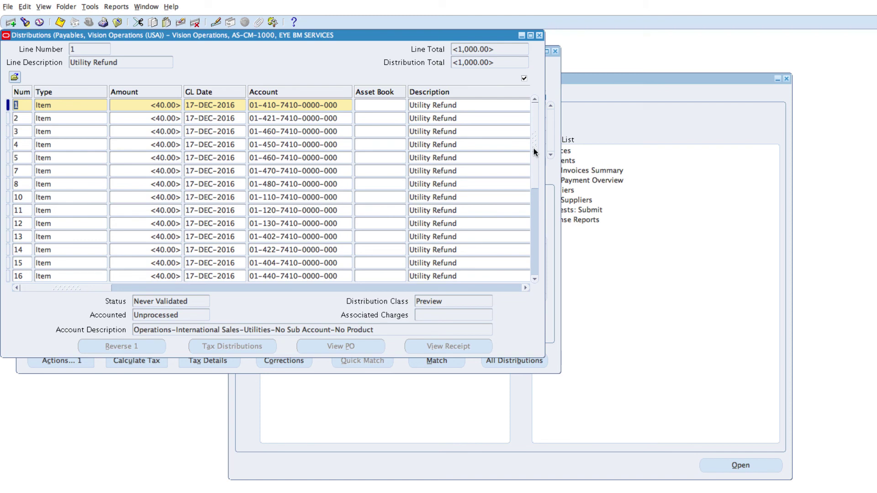
drag(533, 148, 538, 241)
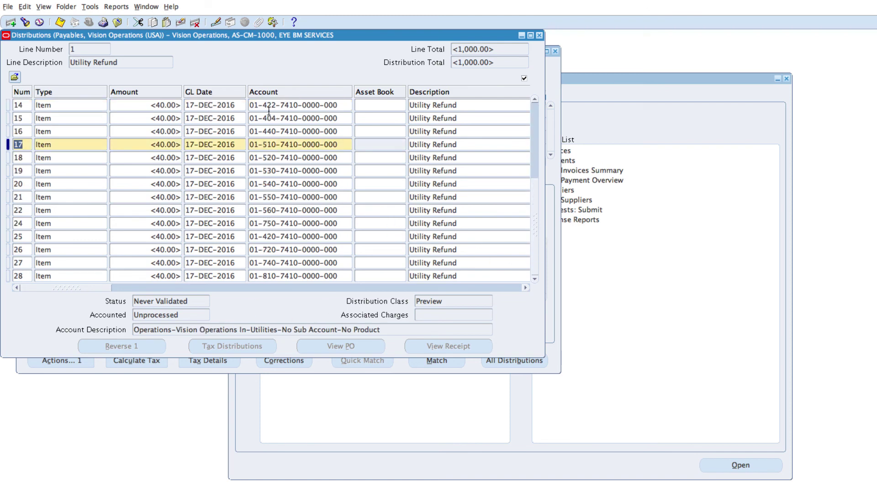
click(539, 35)
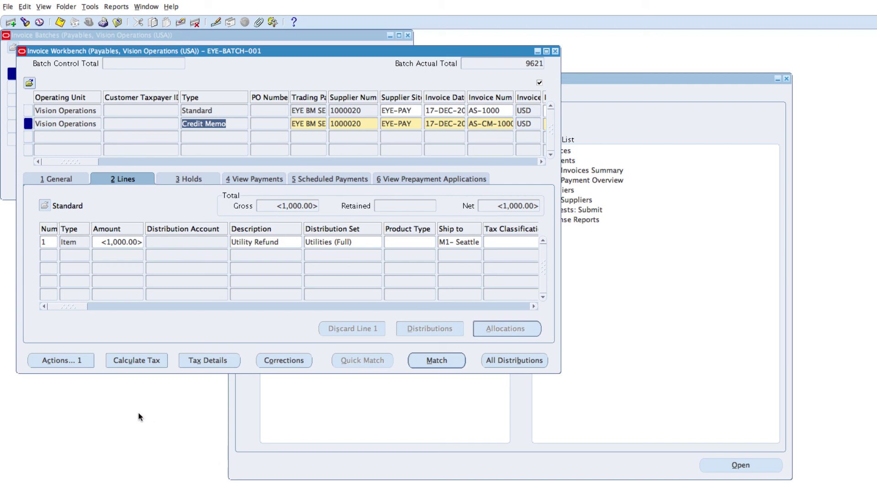
- Validate the credit memo through Invoice Actions
click(65, 360)
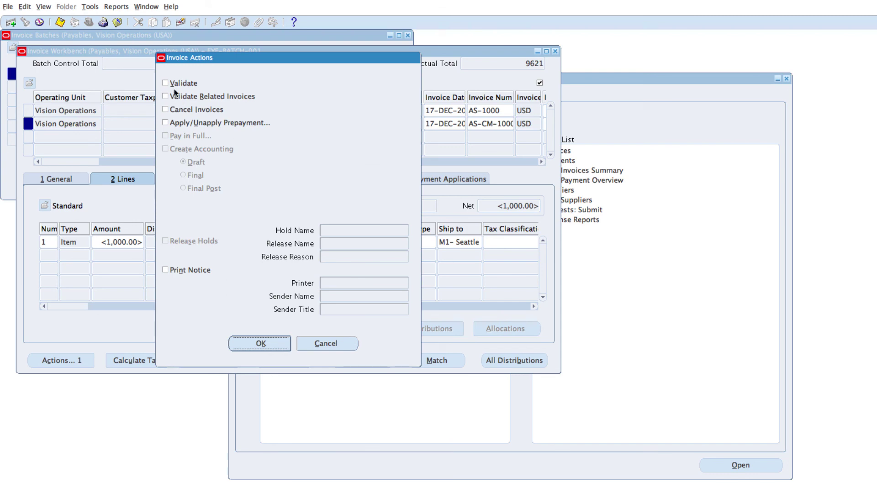
click(172, 83)
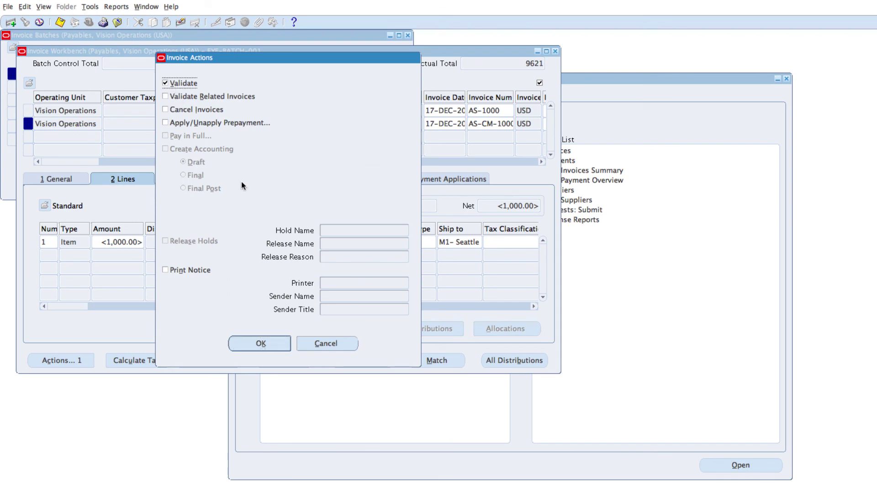
click(270, 344)
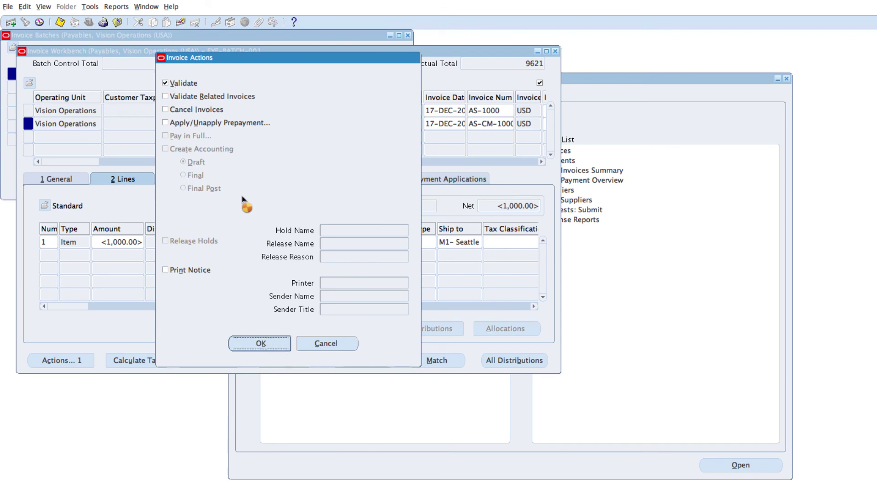